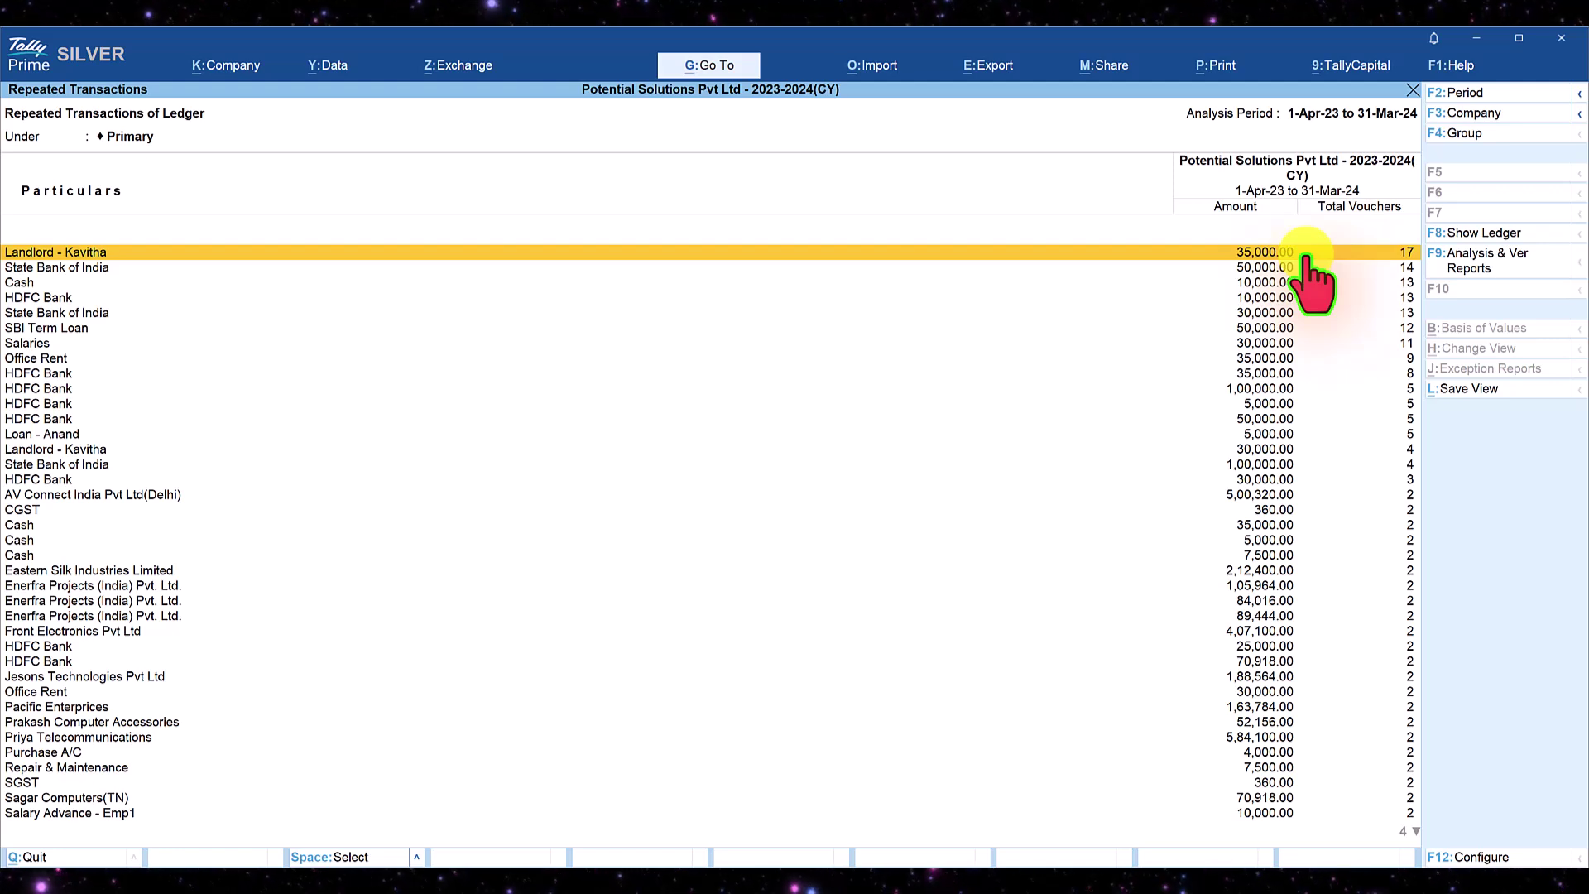
# Examine the vouchers behind the landlord ledger's repeated 35,000 amount, and check the HDFC Bank rows for 35,000 and 1,00,000.
pyautogui.click(97, 251)
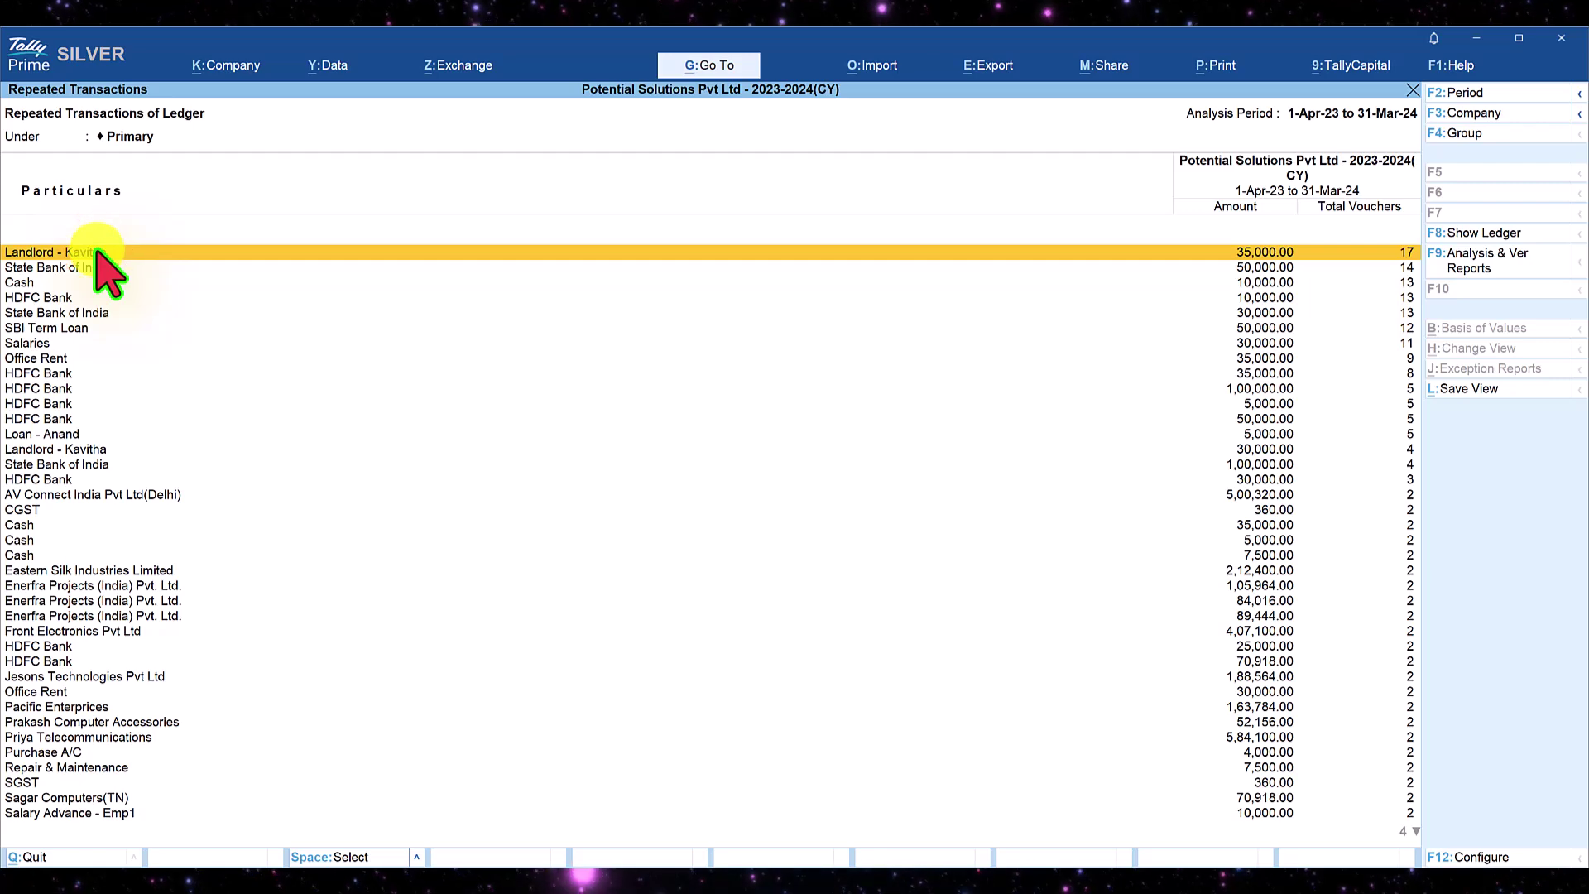
pyautogui.click(97, 251)
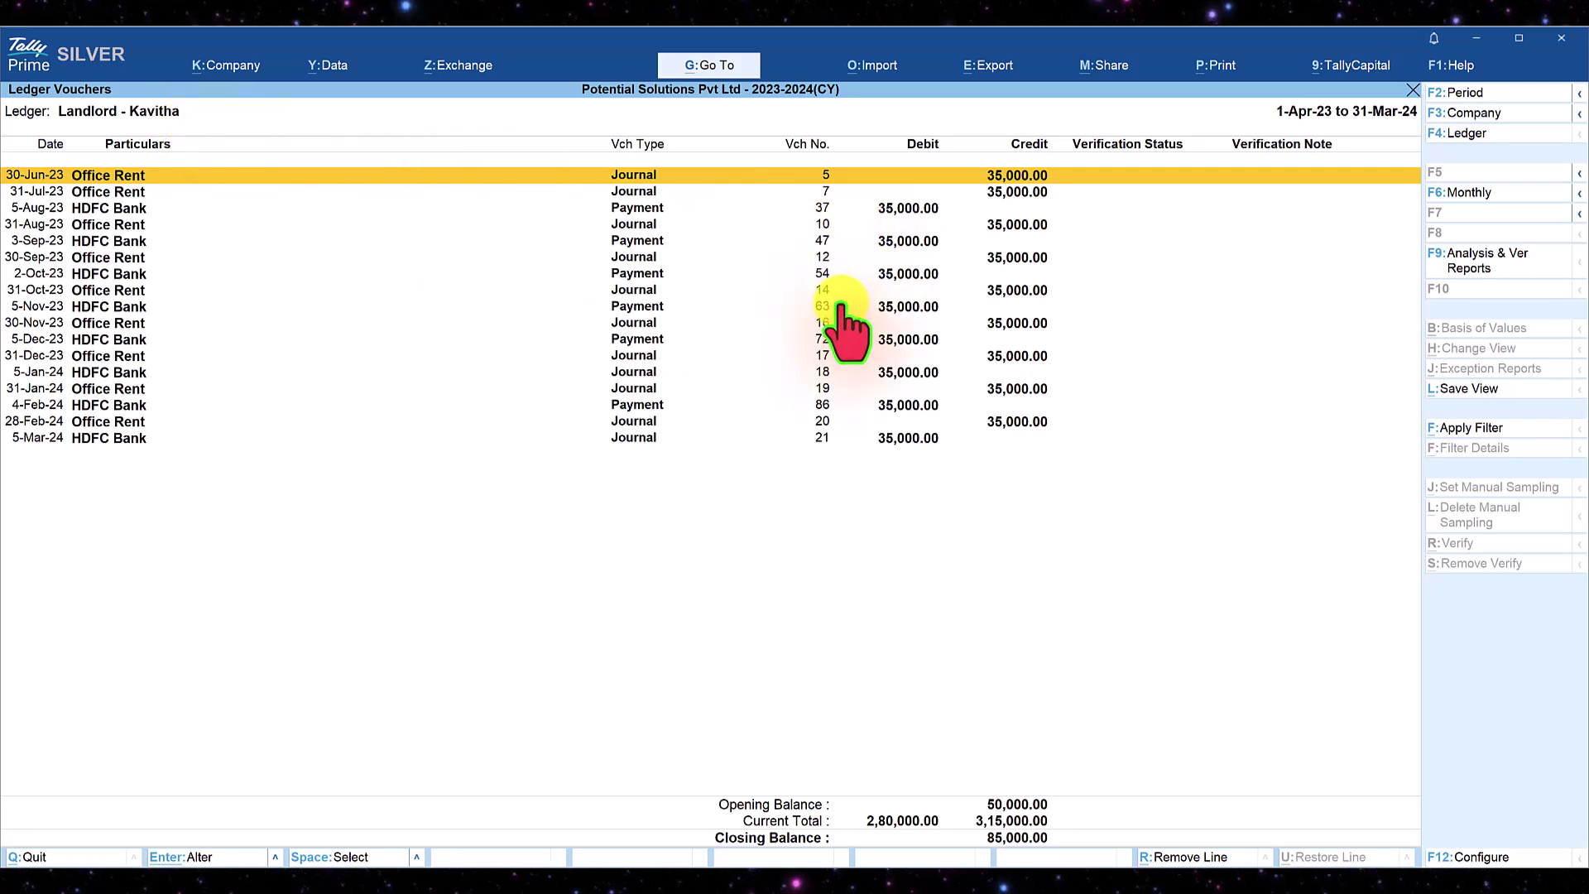
pyautogui.press('Escape')
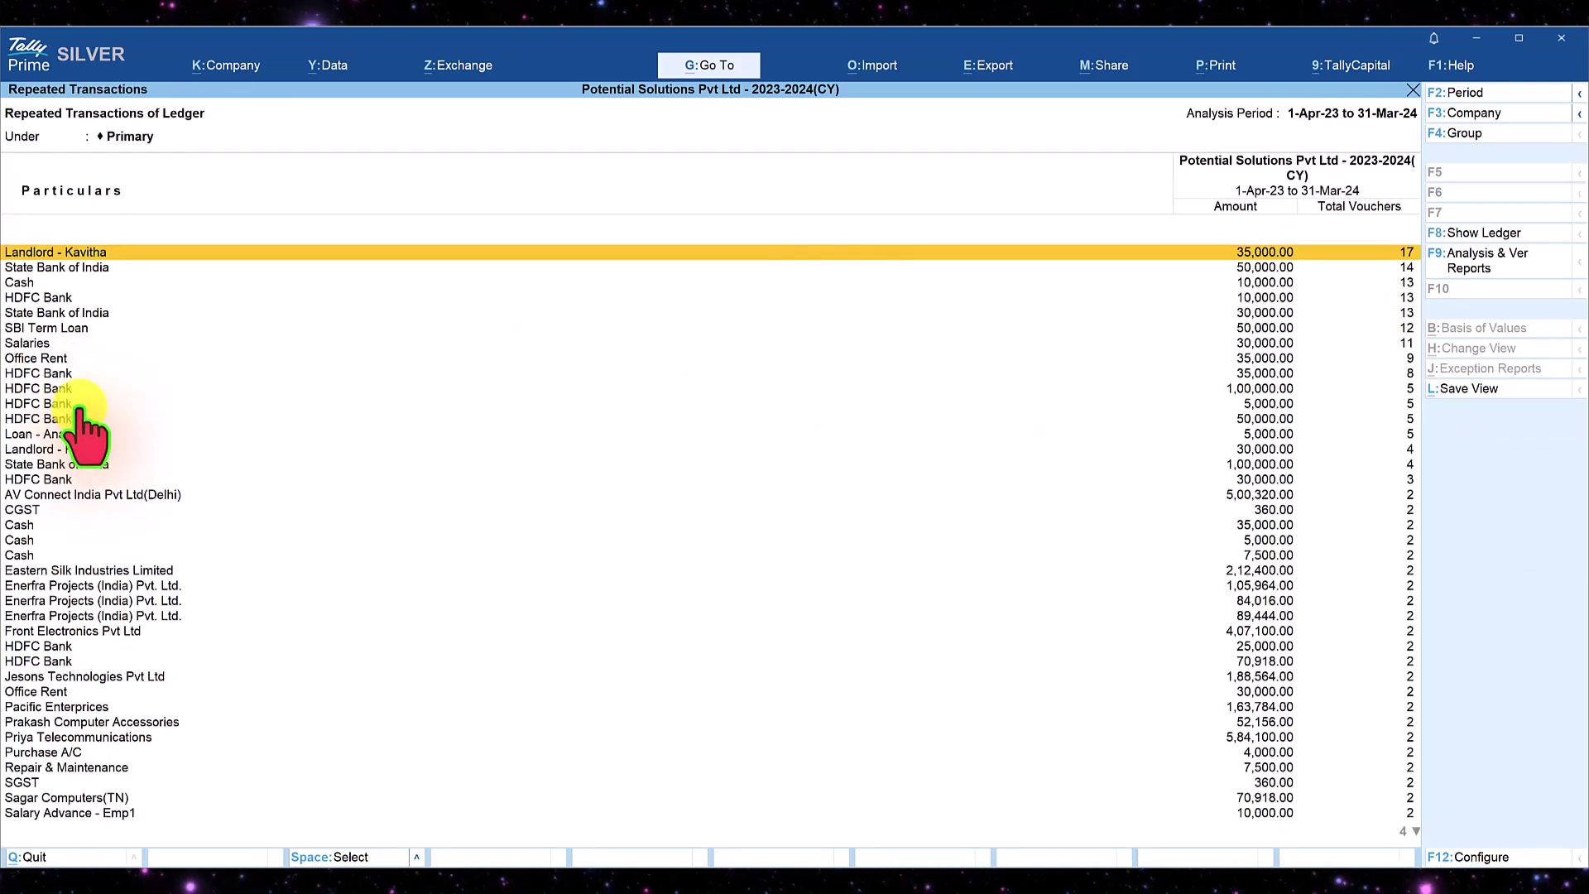
pyautogui.click(63, 374)
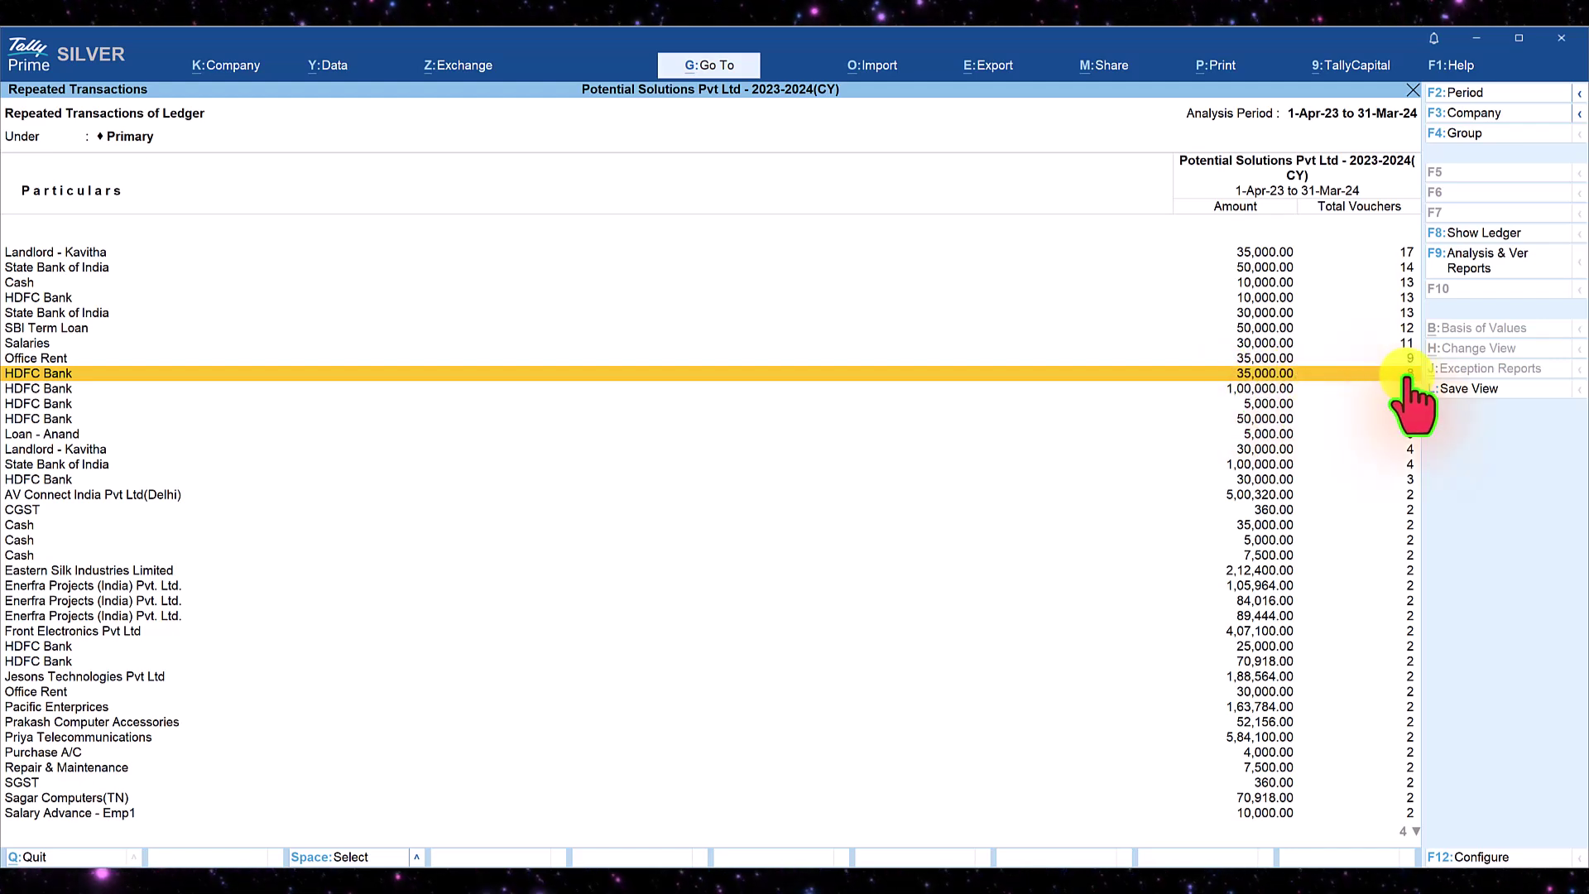
pyautogui.click(62, 388)
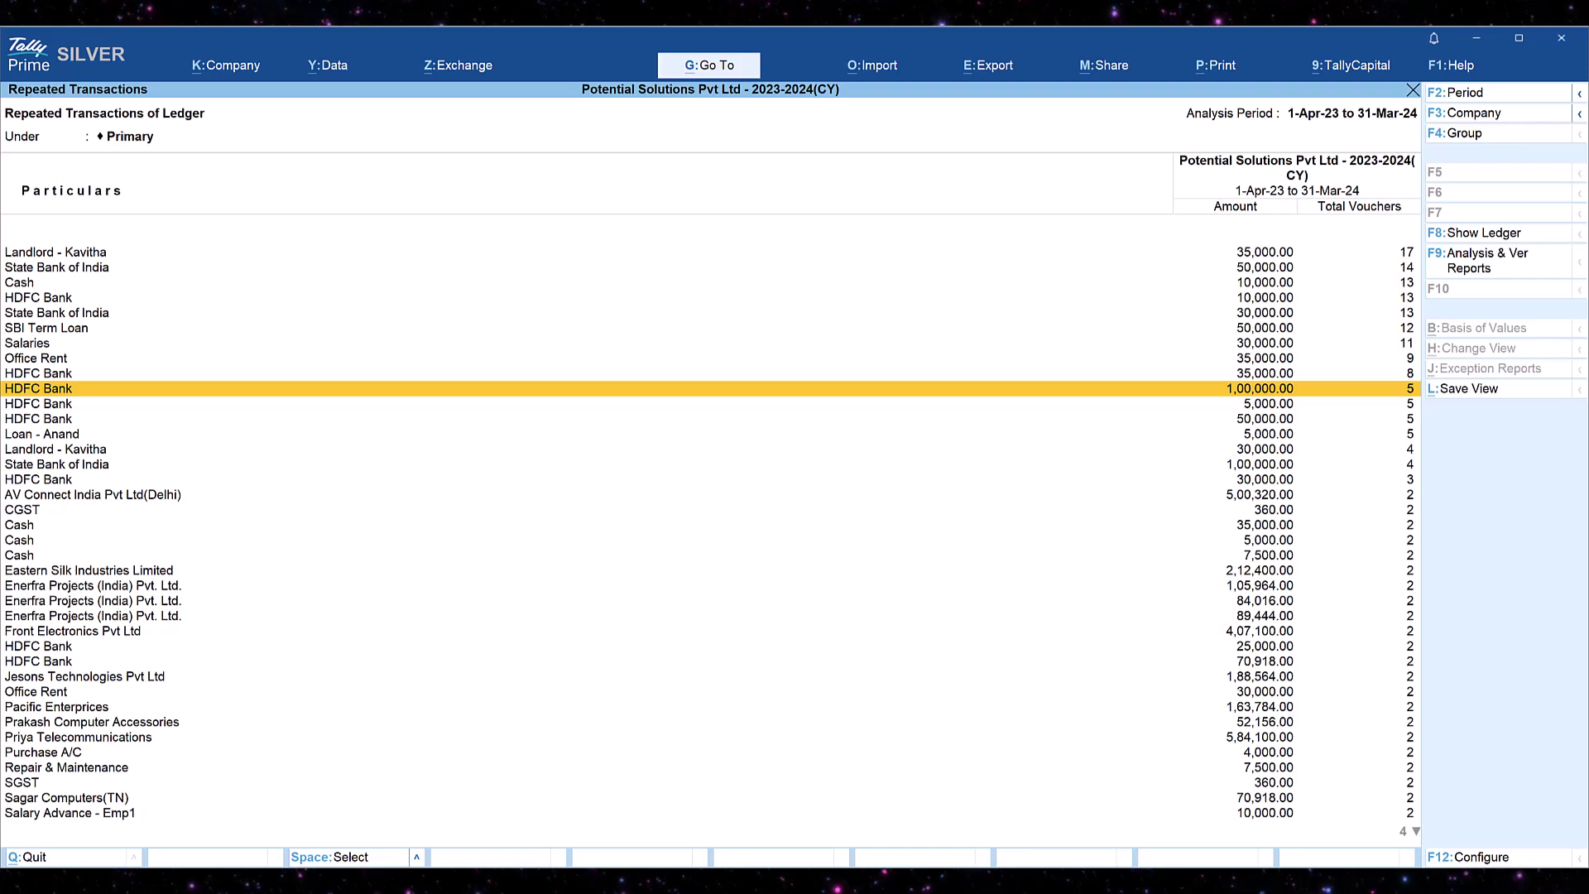
# Set the parameter to ignore for repeated transactions to Ledger, and inspect the vouchers for 16-Oct-23.
pyautogui.press('F12')
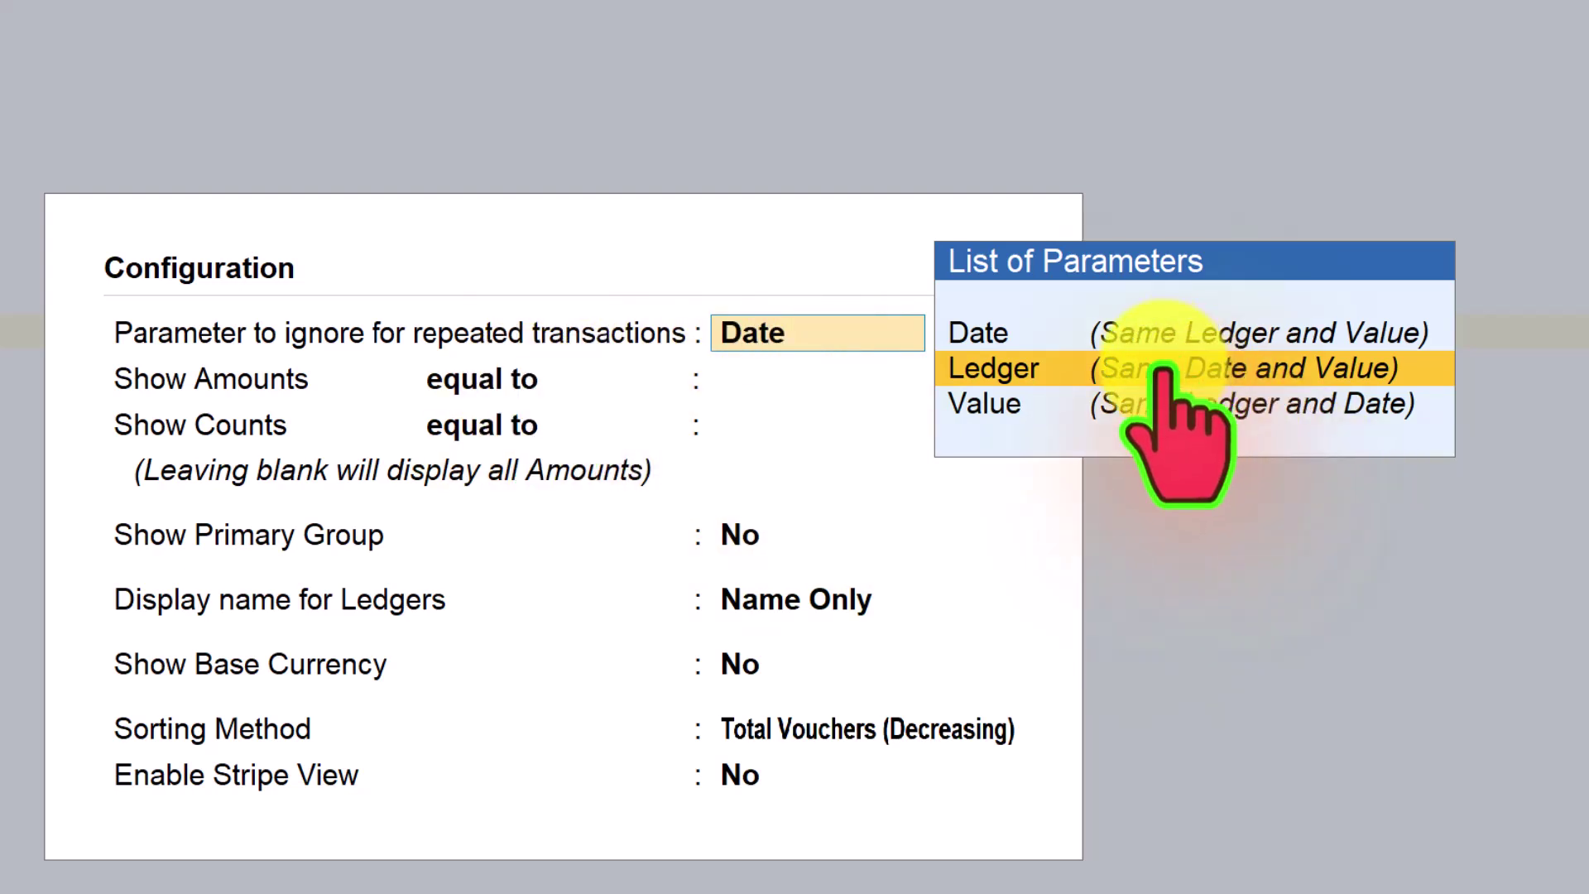
pyautogui.click(1000, 370)
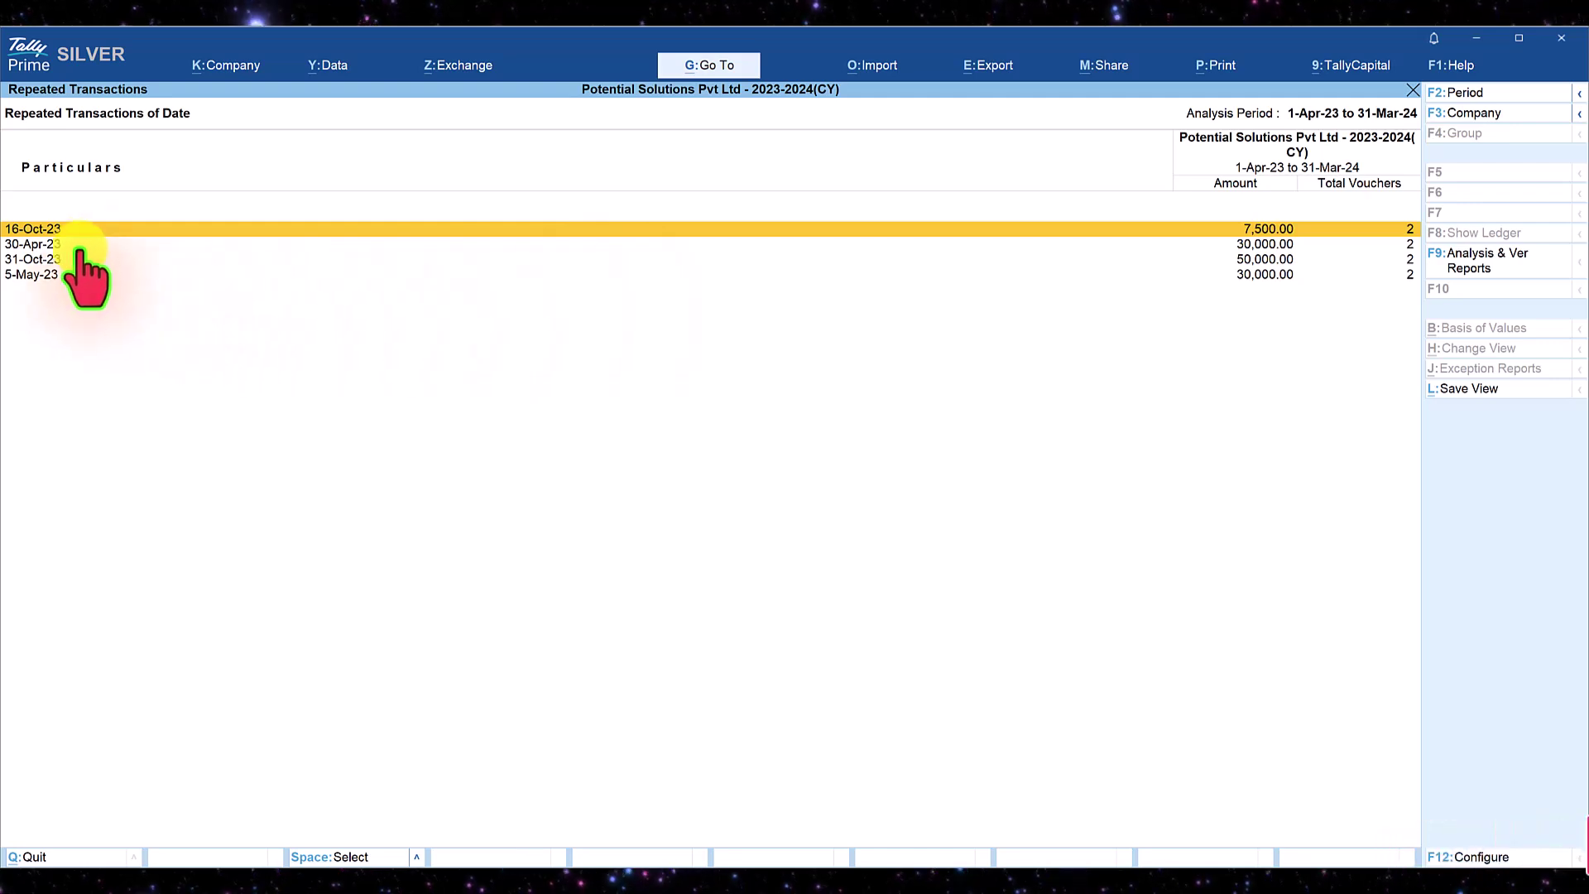
pyautogui.doubleClick(49, 230)
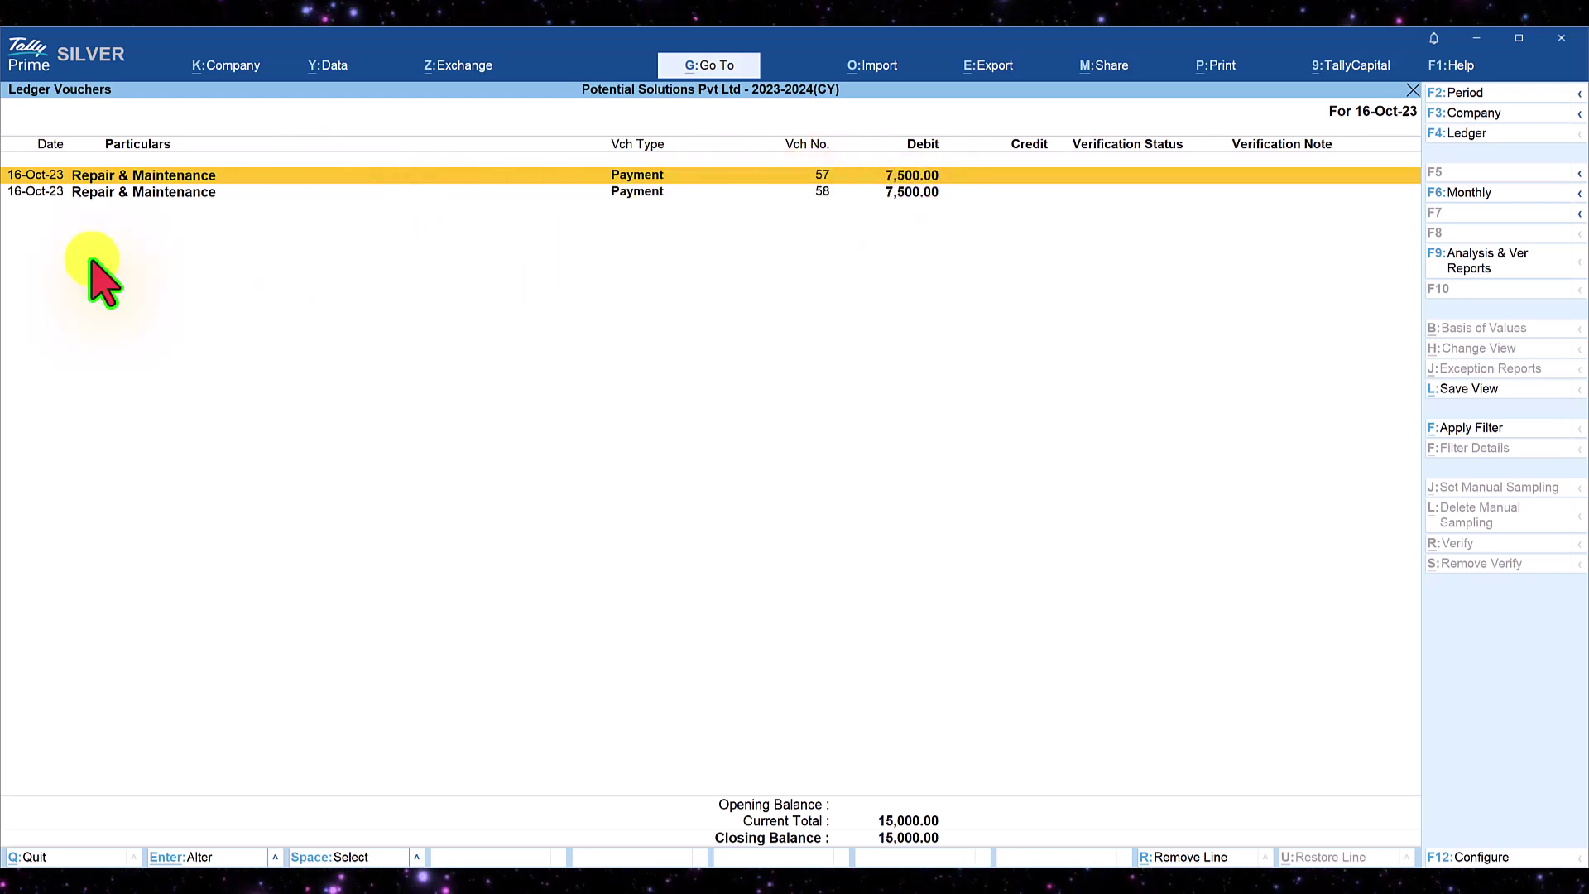
pyautogui.press('Escape')
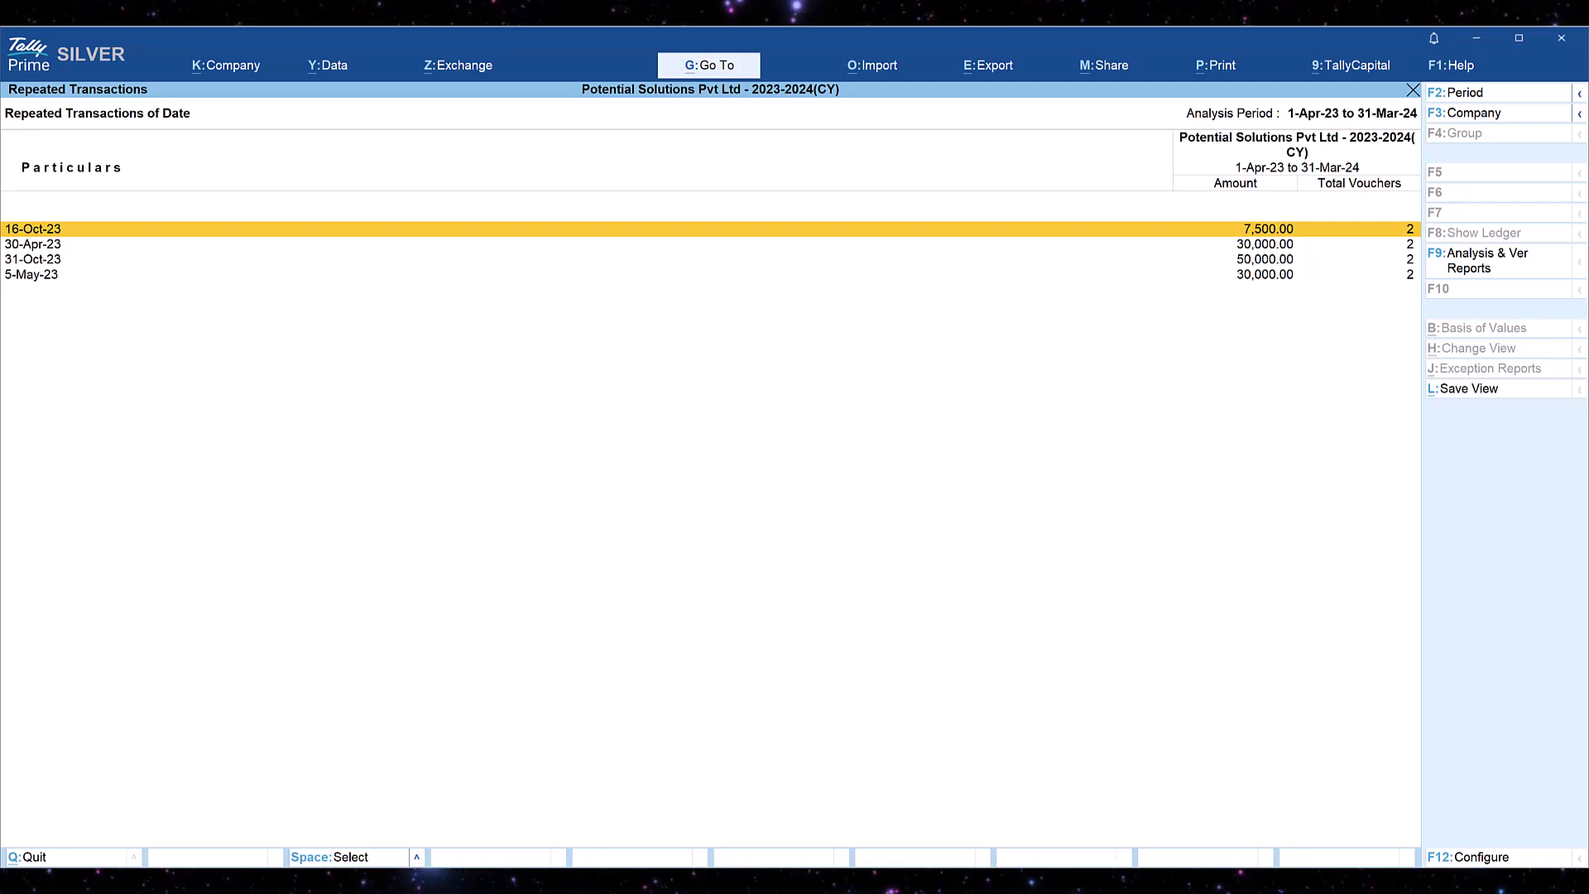
# Reconfigure the repeated transactions report to ignore Value, so it groups by same ledger and date.
pyautogui.press('F12')
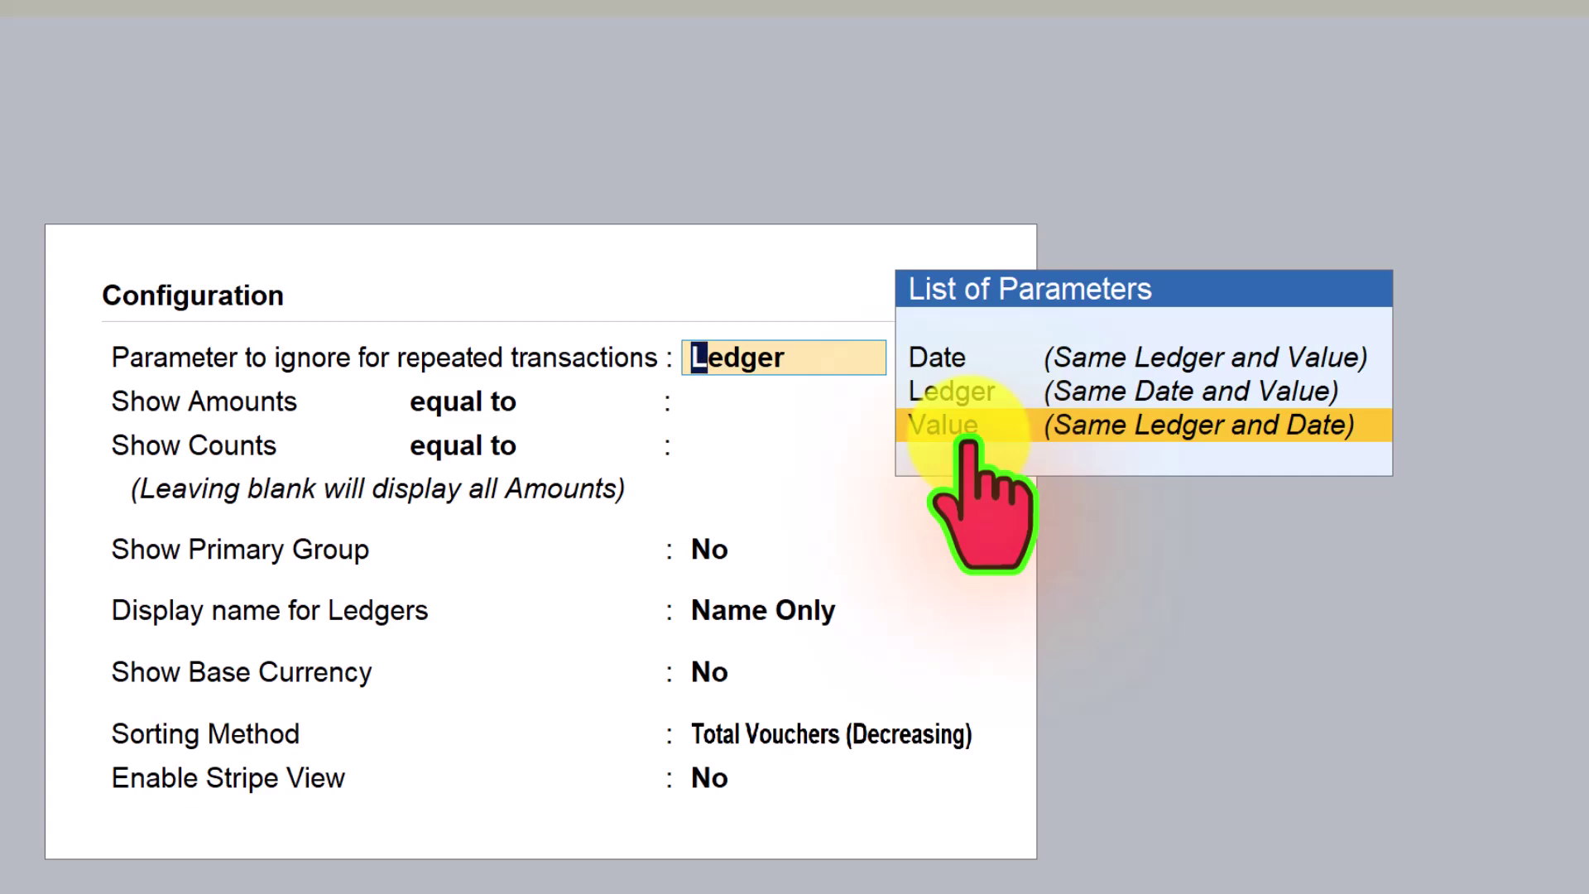
pyautogui.click(967, 439)
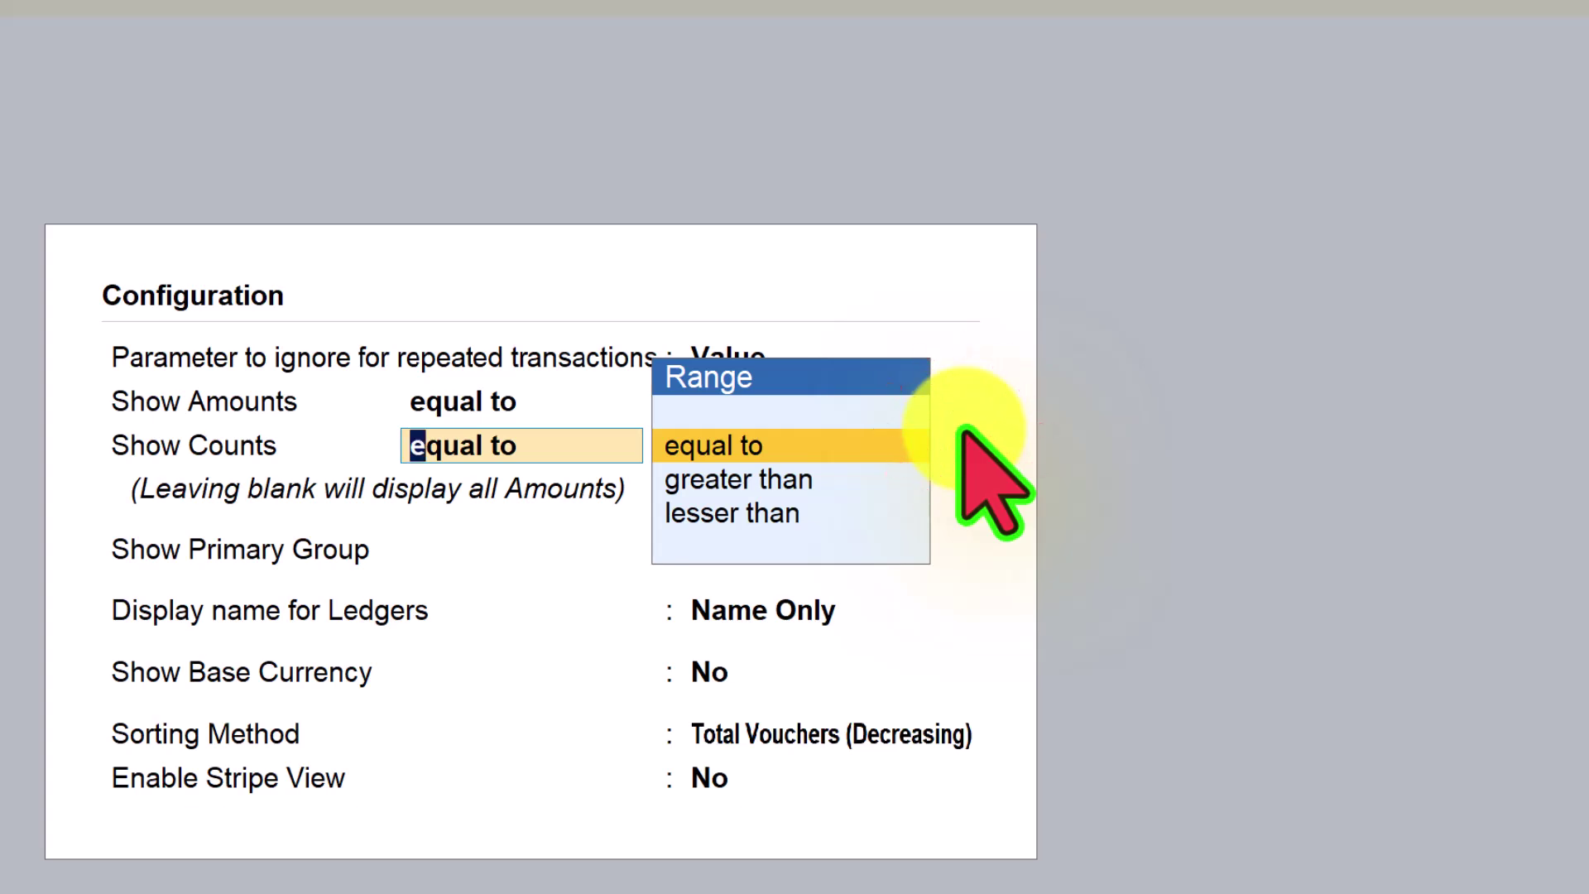
pyautogui.hotkey('ctrl', 'a')
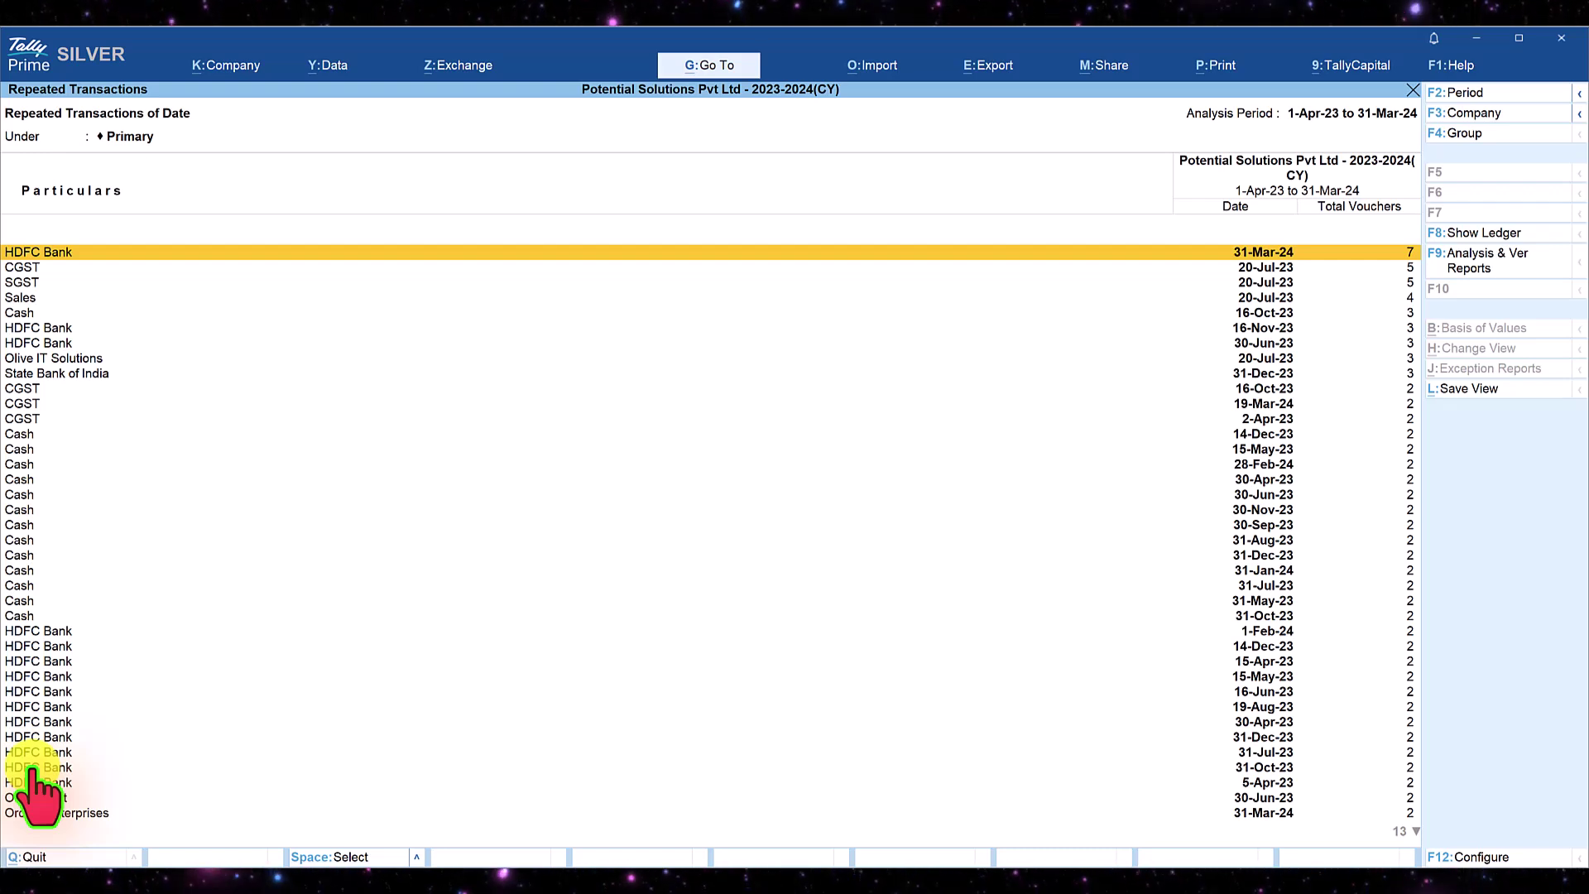
# Look through the same-ledger-and-date entries and view the vouchers of the Repair & Maintenance entry for 16-Oct-23.
pyautogui.press('Down')
pyautogui.press('Down')
pyautogui.press('Down')
pyautogui.press('Down')
pyautogui.press('Down')
pyautogui.press('Down')
pyautogui.press('Down')
pyautogui.press('Down')
pyautogui.press('Down')
pyautogui.press('Down')
pyautogui.press('Down')
pyautogui.press('Down')
pyautogui.press('Down')
pyautogui.press('Down')
pyautogui.press('Down')
pyautogui.press('Down')
pyautogui.press('Down')
pyautogui.press('Down')
pyautogui.press('Down')
pyautogui.press('Down')
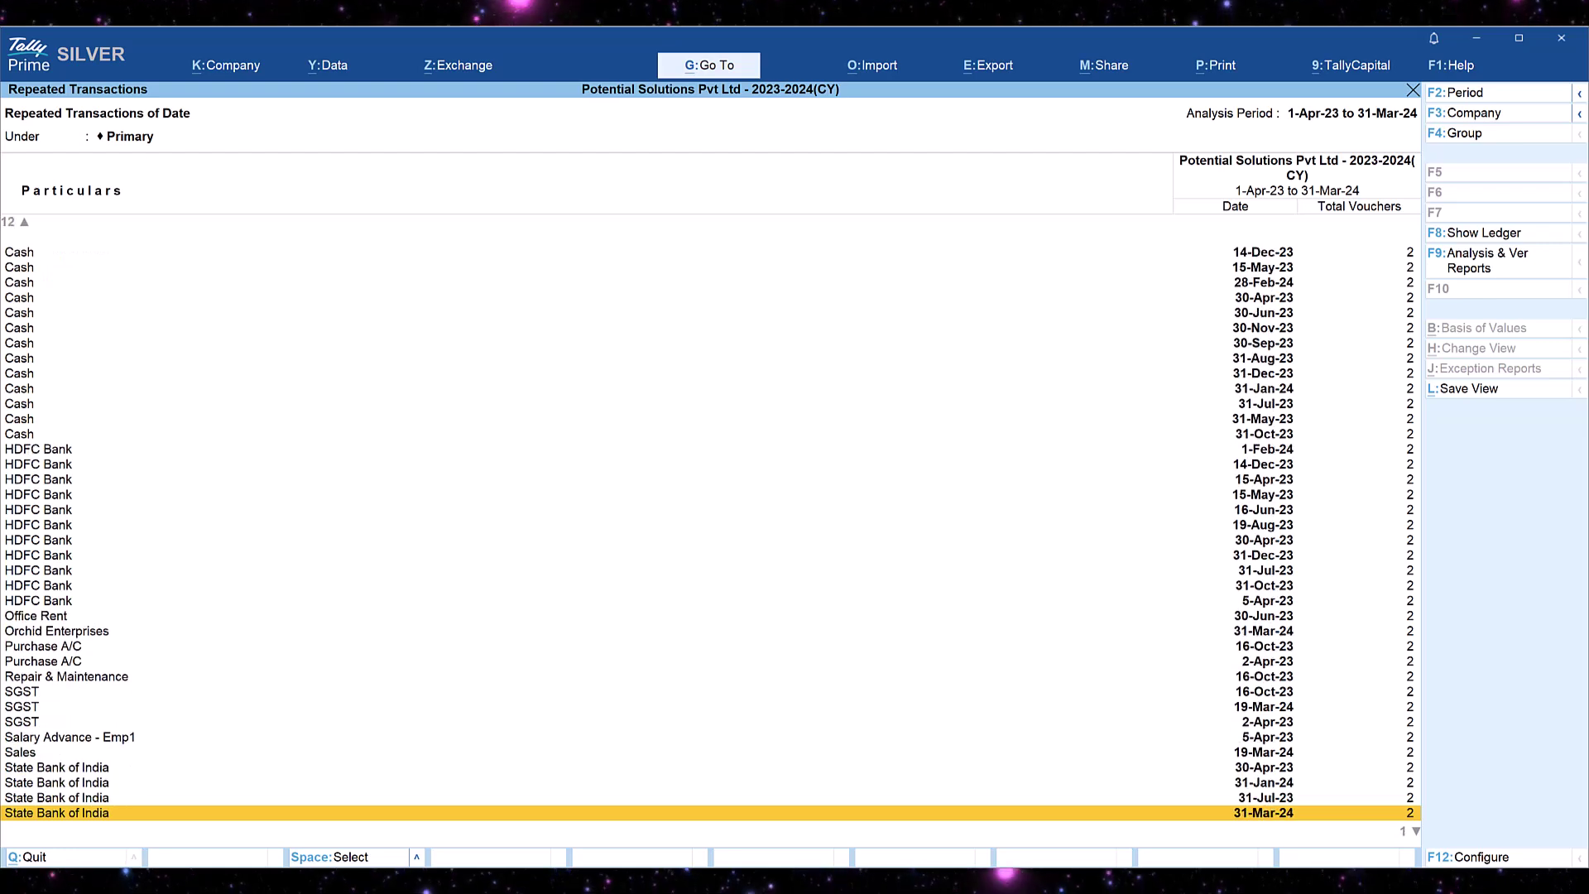
pyautogui.press('Up')
pyautogui.press('Up')
pyautogui.press('Up')
pyautogui.press('Up')
pyautogui.press('Up')
pyautogui.press('Up')
pyautogui.press('Up')
pyautogui.press('Up')
pyautogui.press('Up')
pyautogui.press('Up')
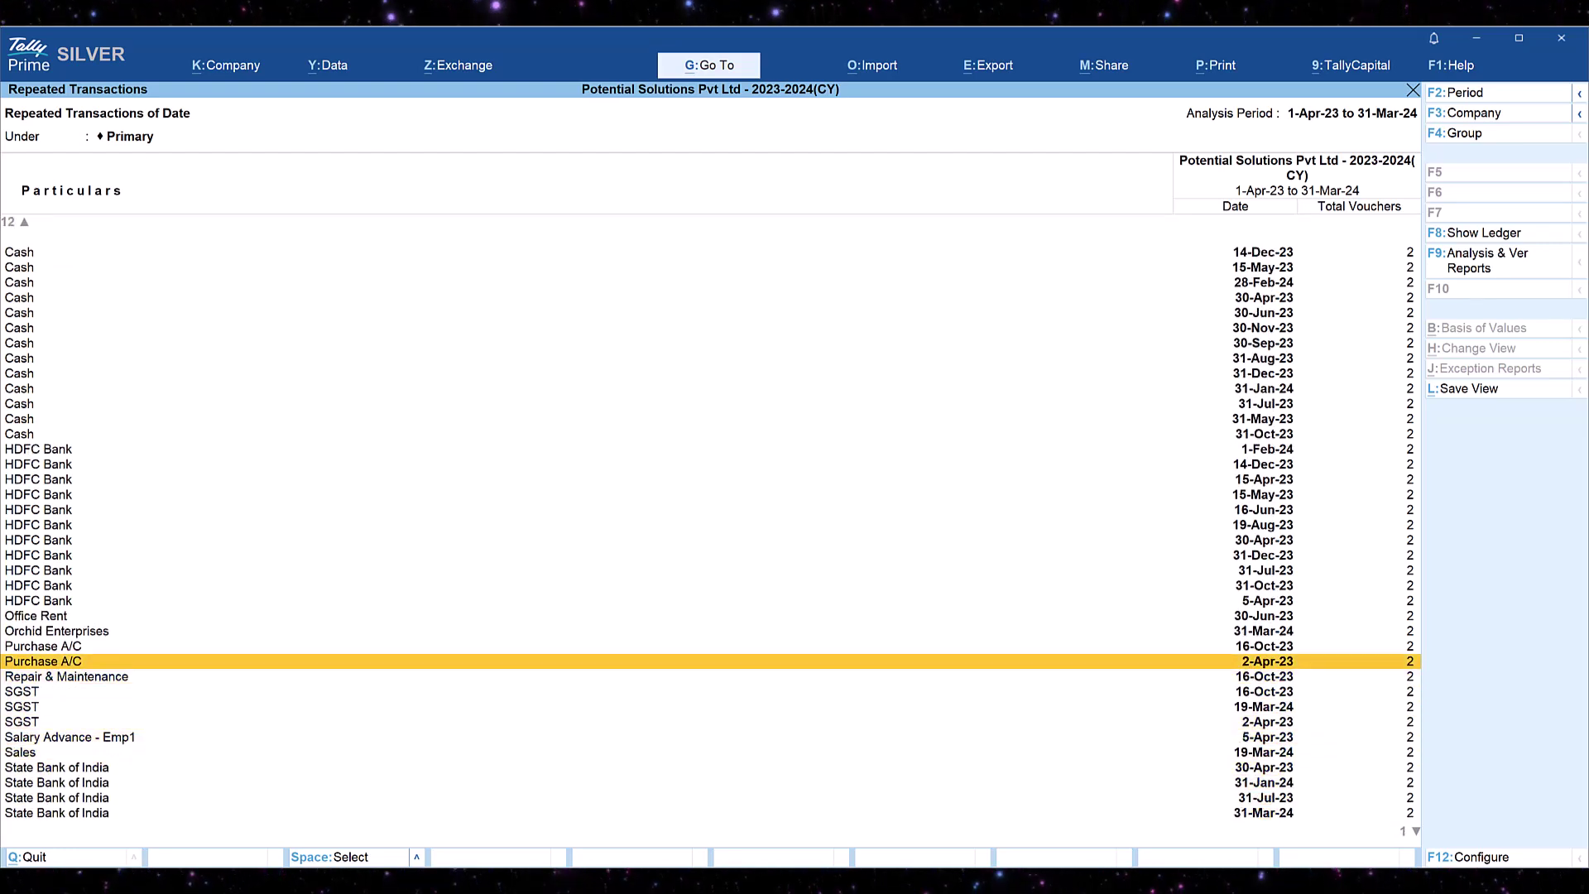
pyautogui.press('Down')
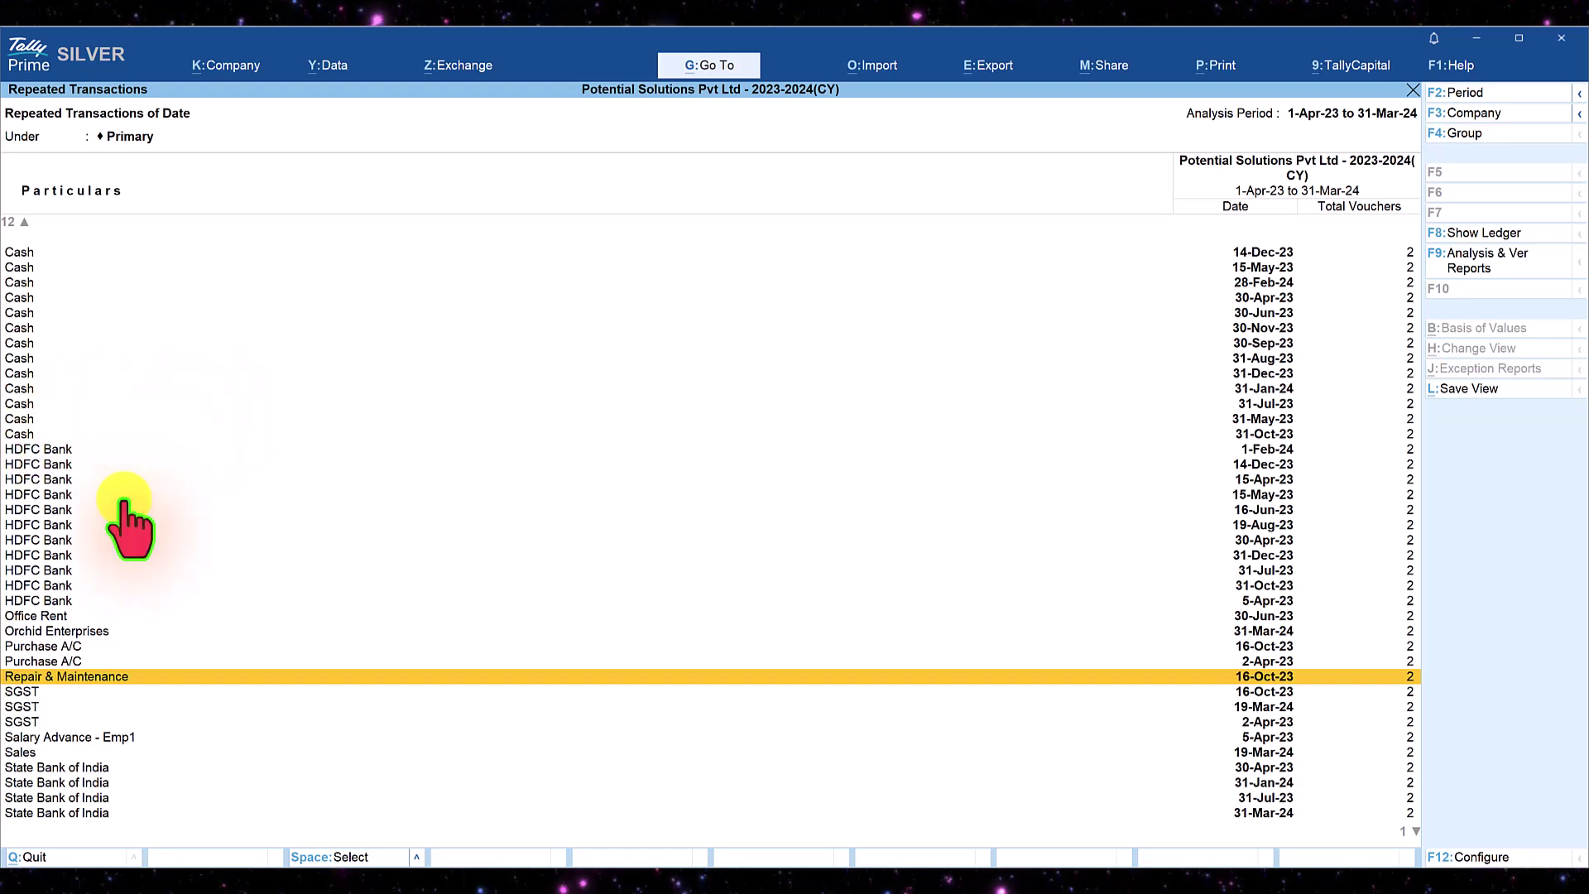
pyautogui.doubleClick(100, 675)
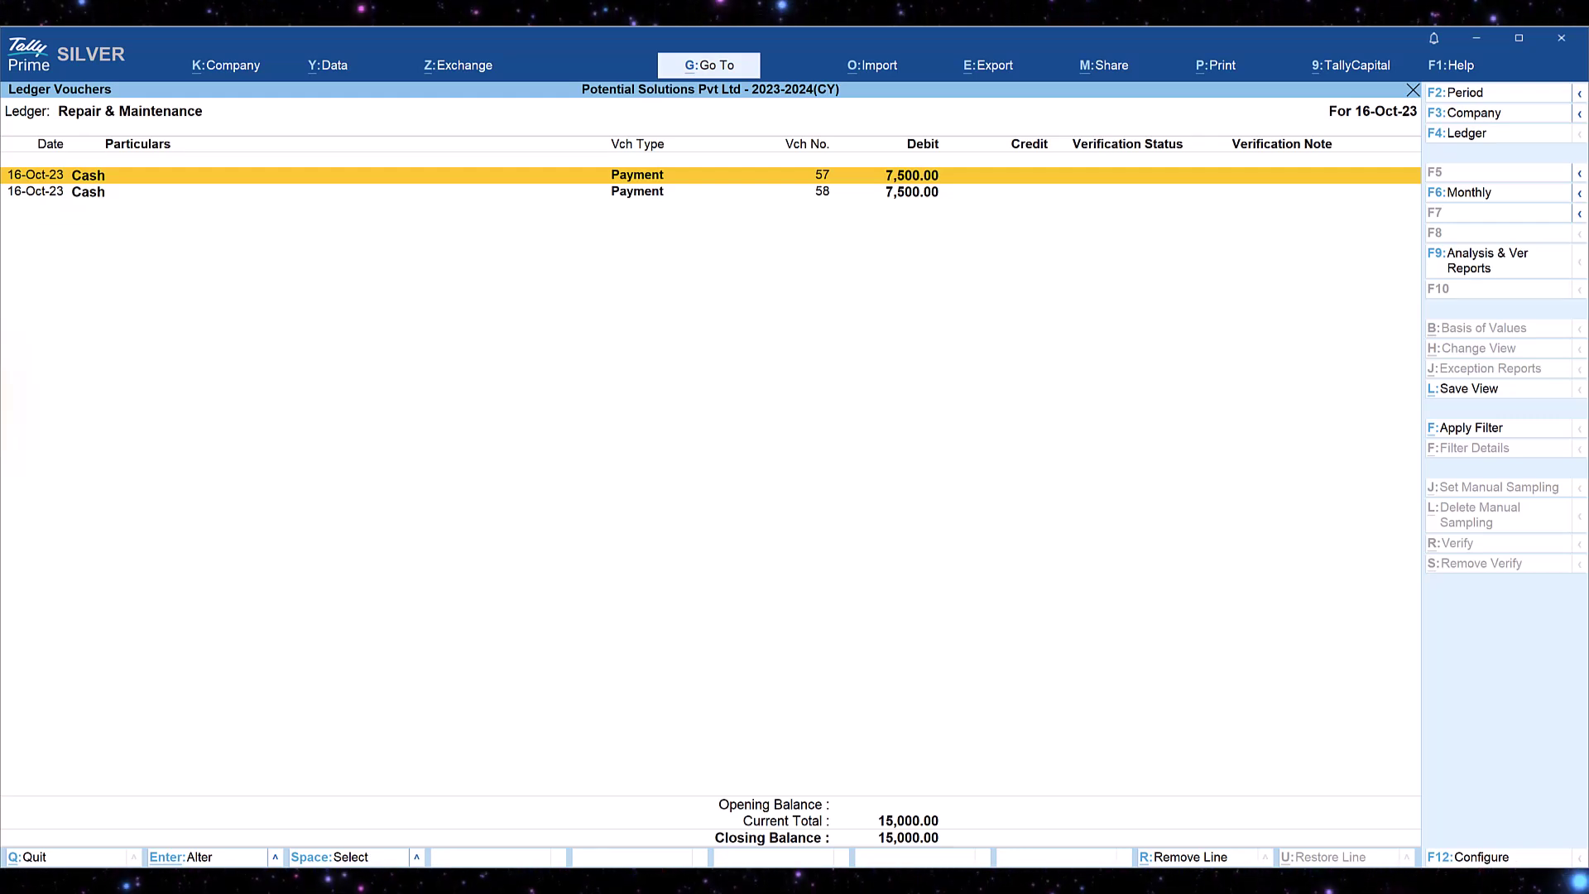
# Return to the repeated transactions list and view the HDFC Bank vouchers for 31-Mar-24.
pyautogui.press('Escape')
pyautogui.press('Home')
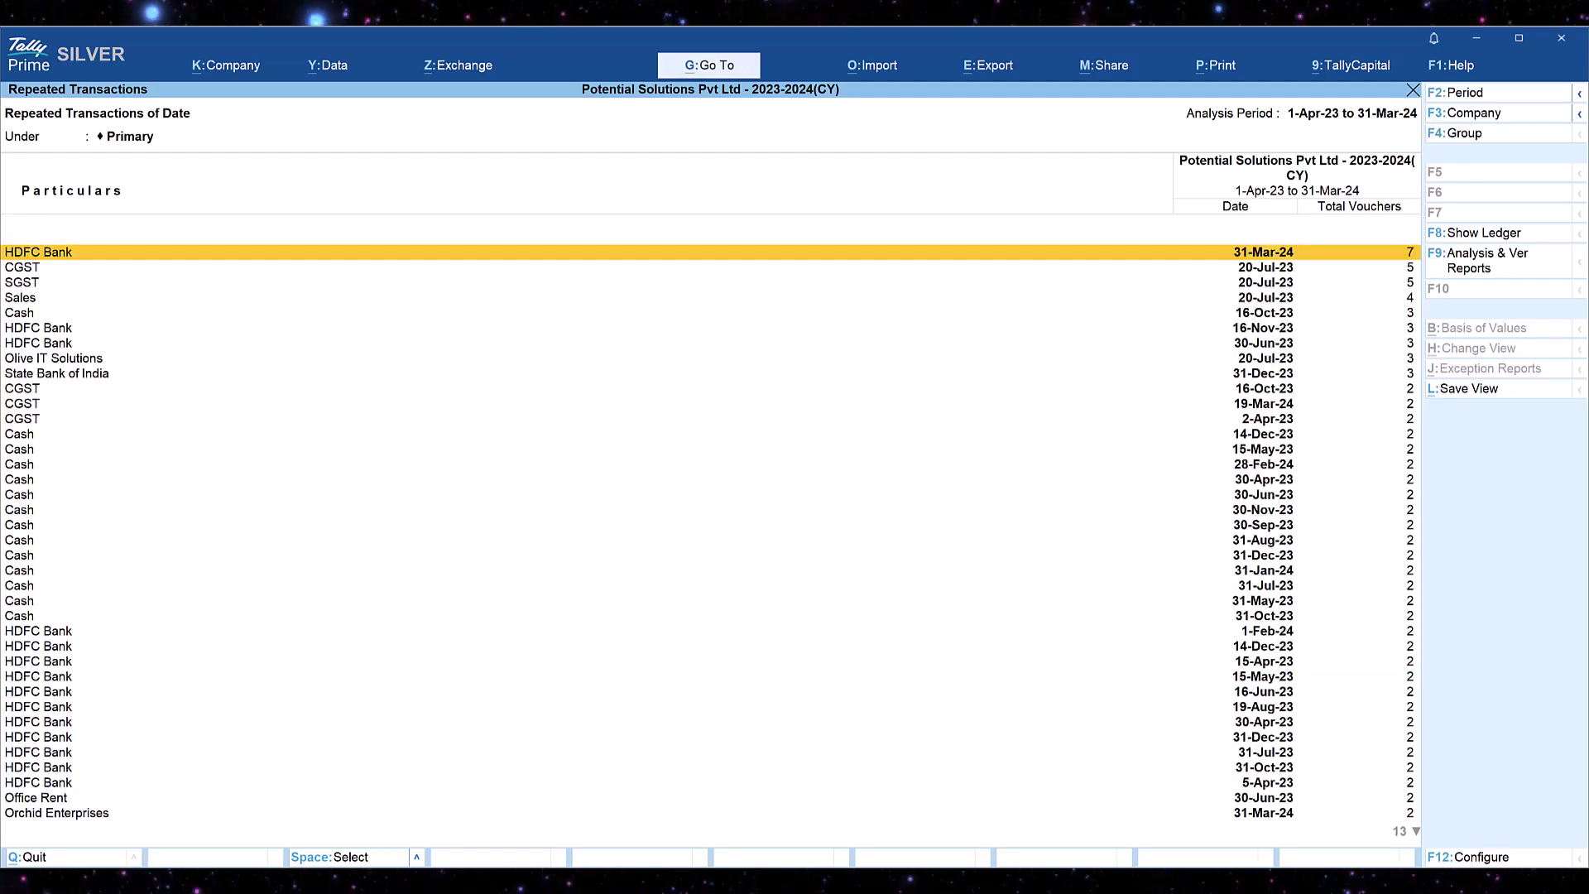
pyautogui.press('Return')
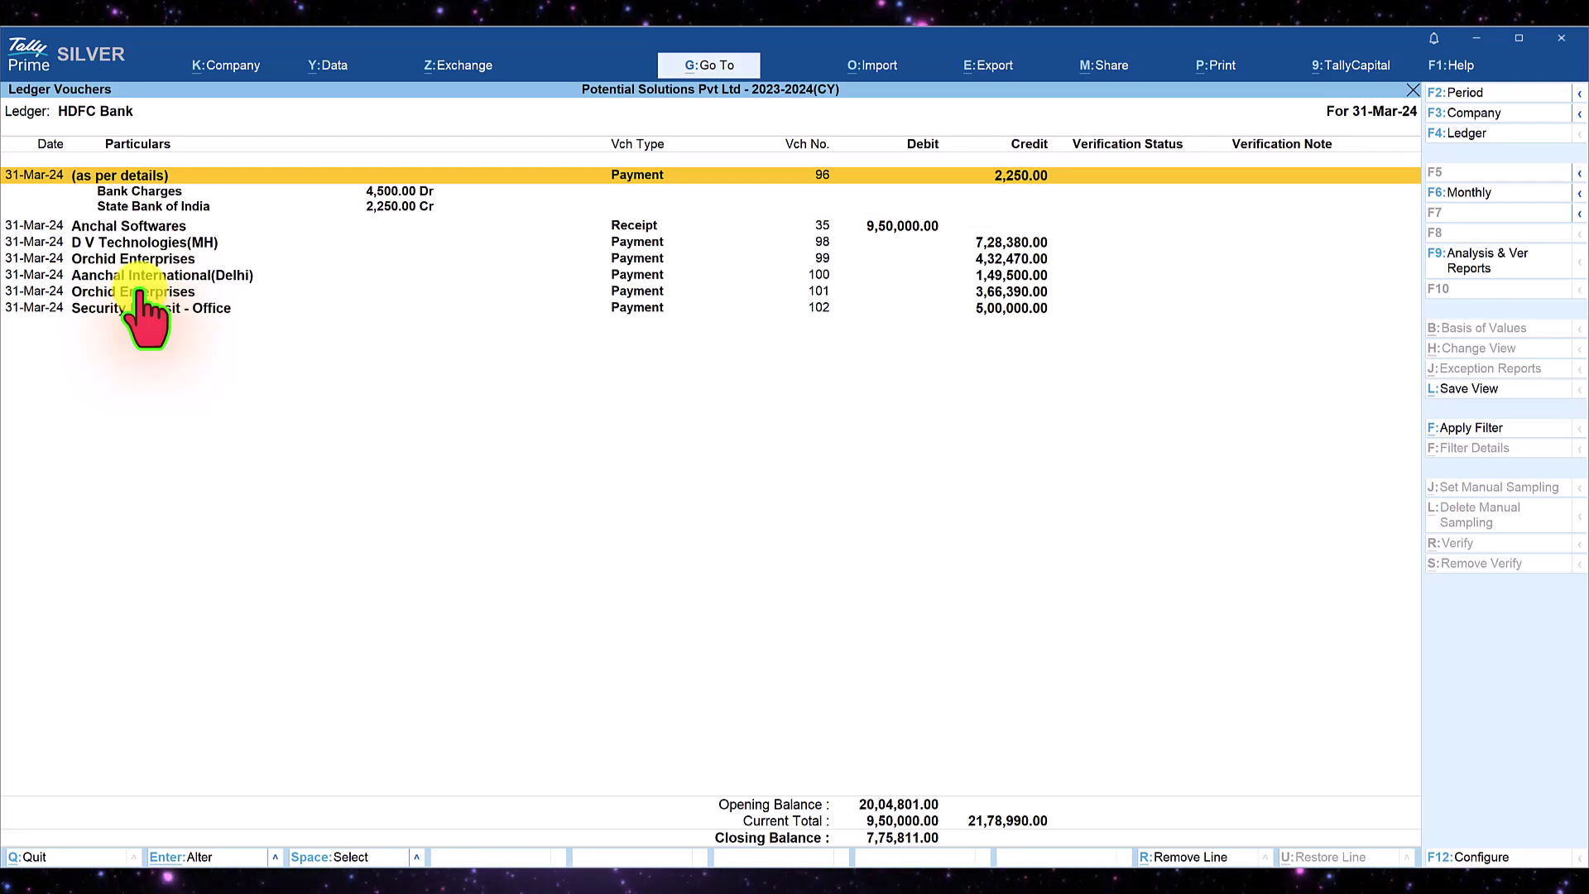
# Open the configuration of the HDFC Bank ledger vouchers report.
pyautogui.press('F12')
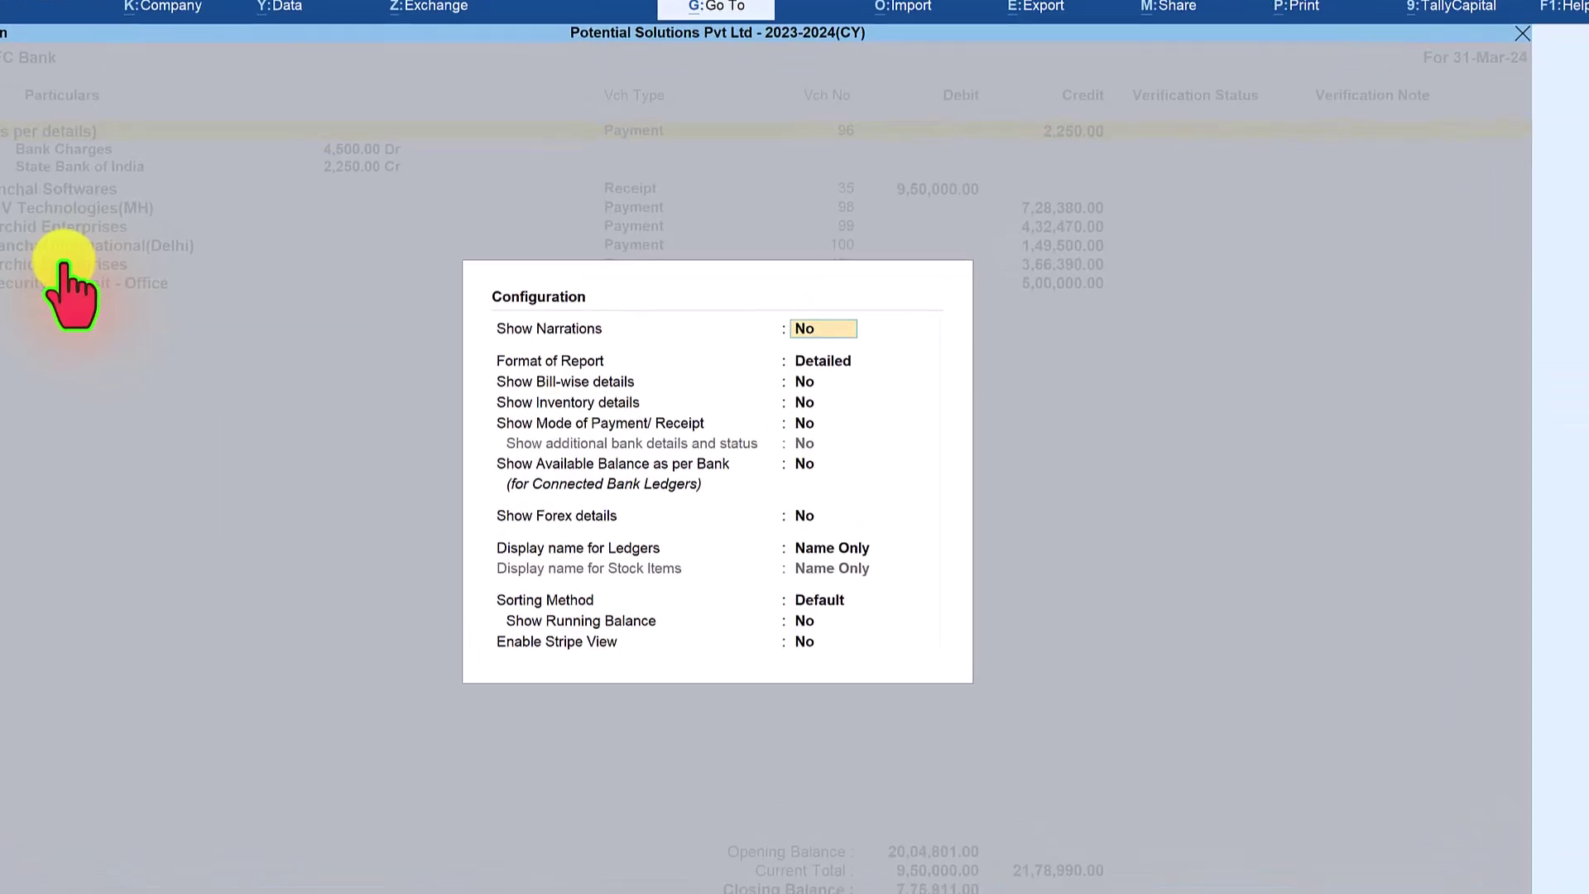